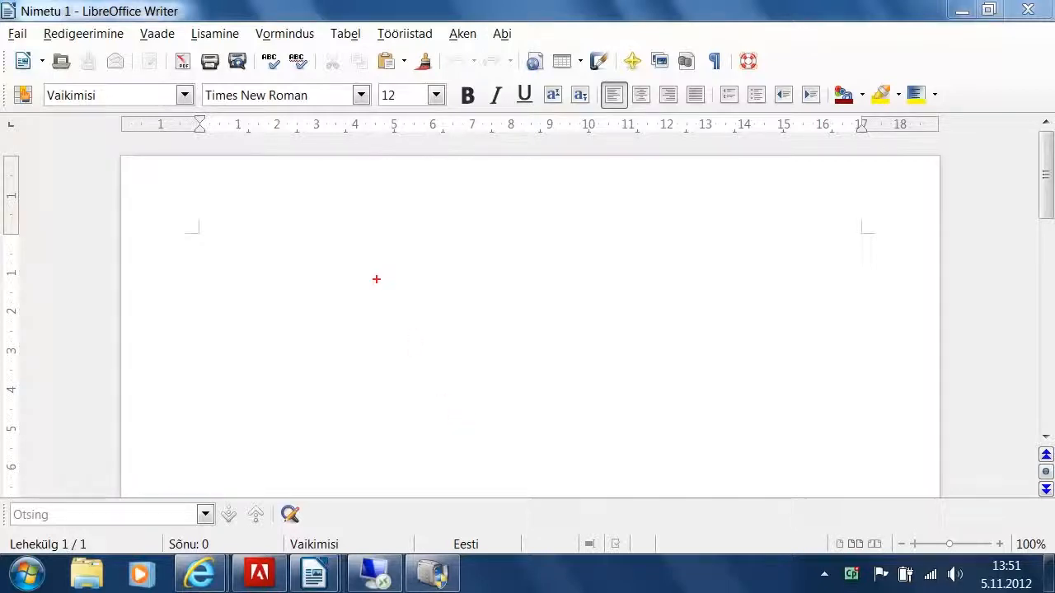
pyautogui.moveTo(118, 156)
pyautogui.mouseDown()
pyautogui.moveTo(253, 200)
pyautogui.moveTo(594, 248)
pyautogui.moveTo(941, 249)
pyautogui.mouseUp()
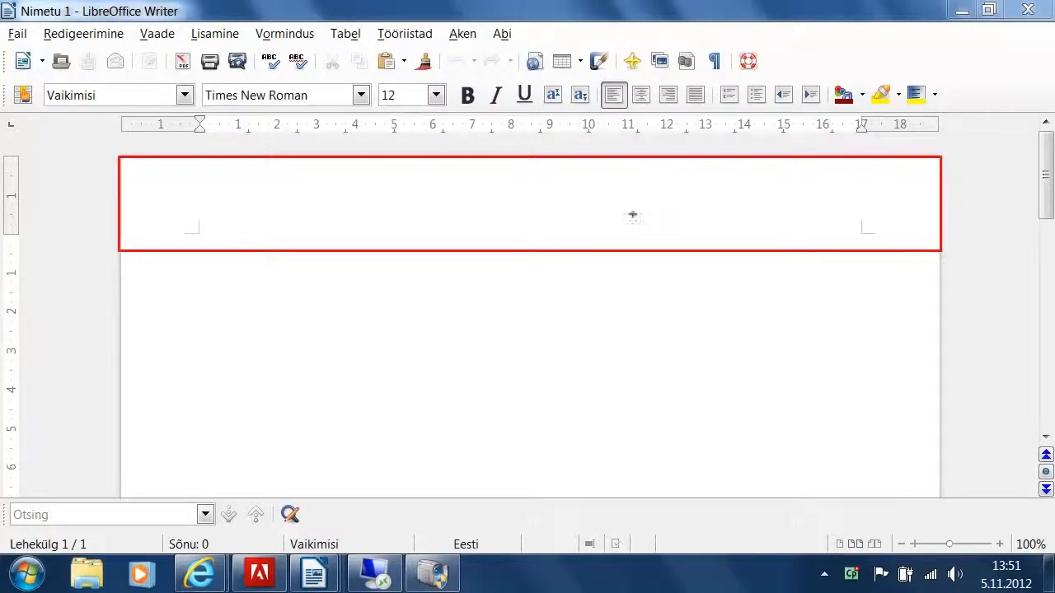
pyautogui.moveTo(379, 212); pyautogui.dragTo(404, 307)
pyautogui.press('Escape')
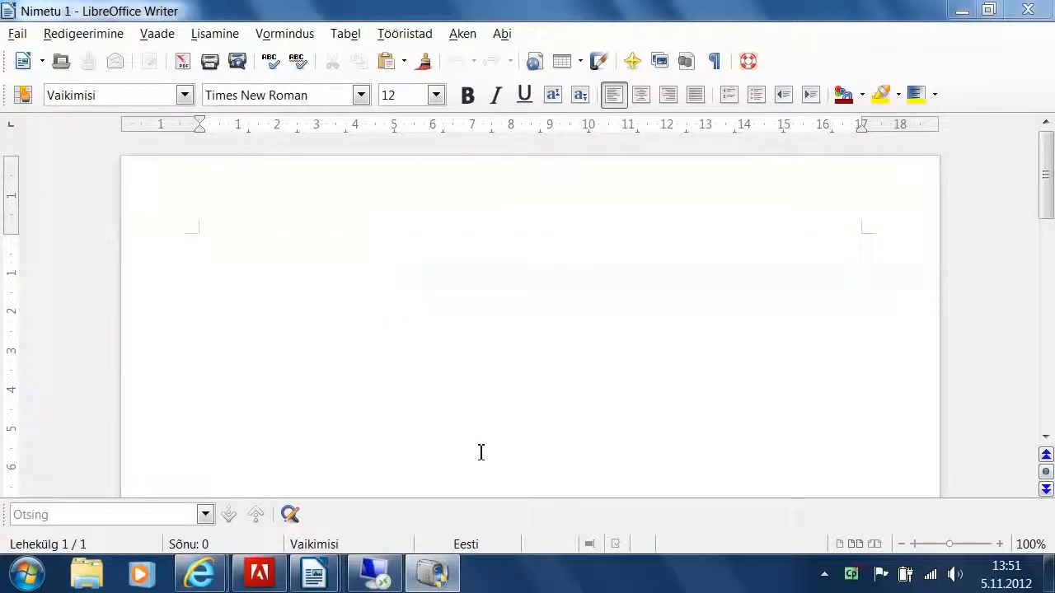
pyautogui.moveTo(1045, 178); pyautogui.dragTo(1048, 439)
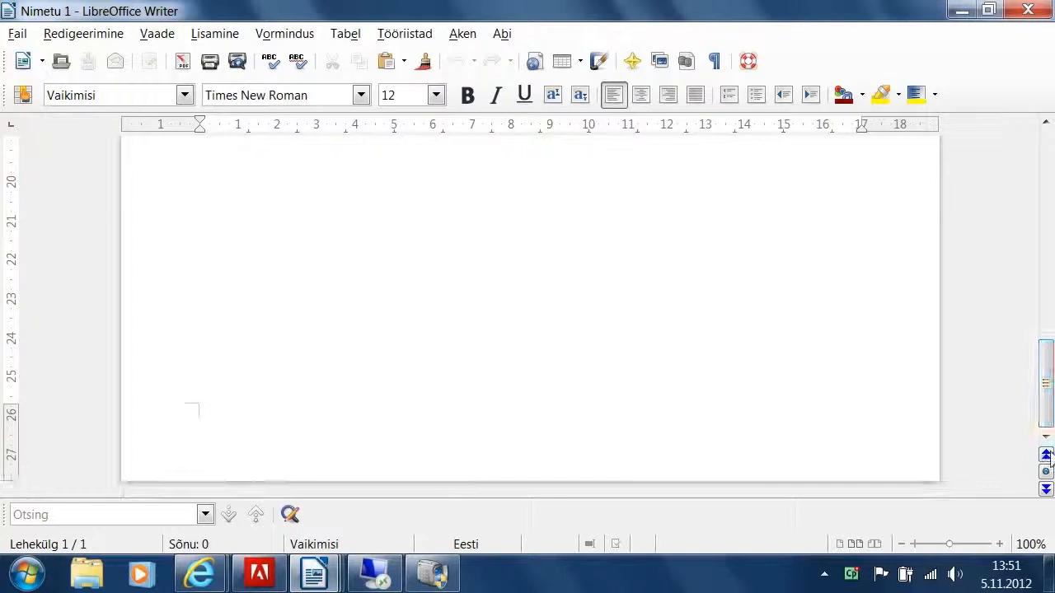
pyautogui.hotkey('ctrl', '2')
pyautogui.moveTo(150, 400); pyautogui.dragTo(871, 470)
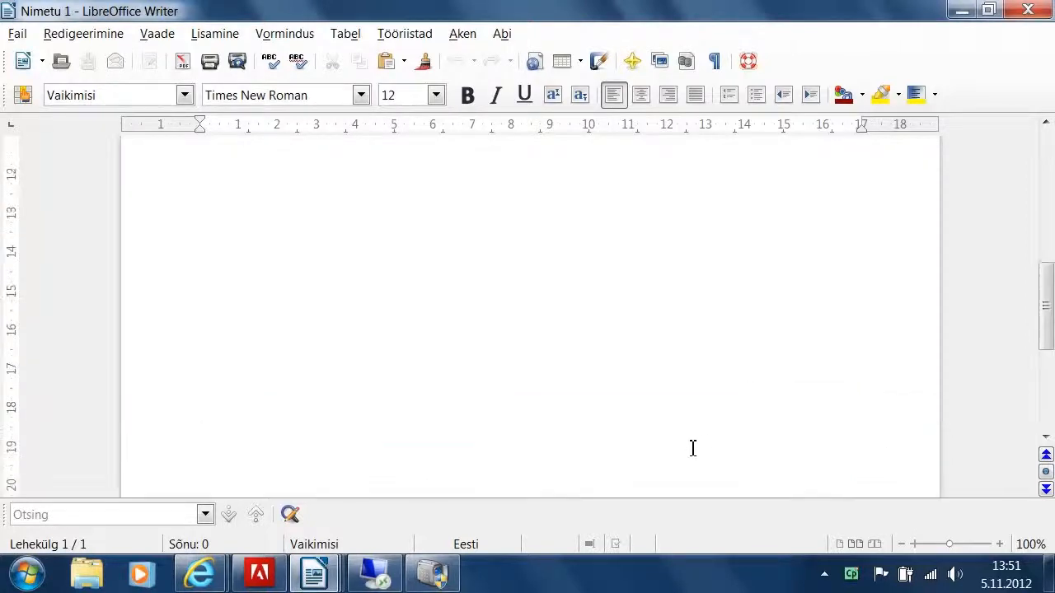
pyautogui.scroll(15, 684, 441)
# Add a header to the default page style (Vaikimisi) and return to the body text
pyautogui.moveTo(268, 190)
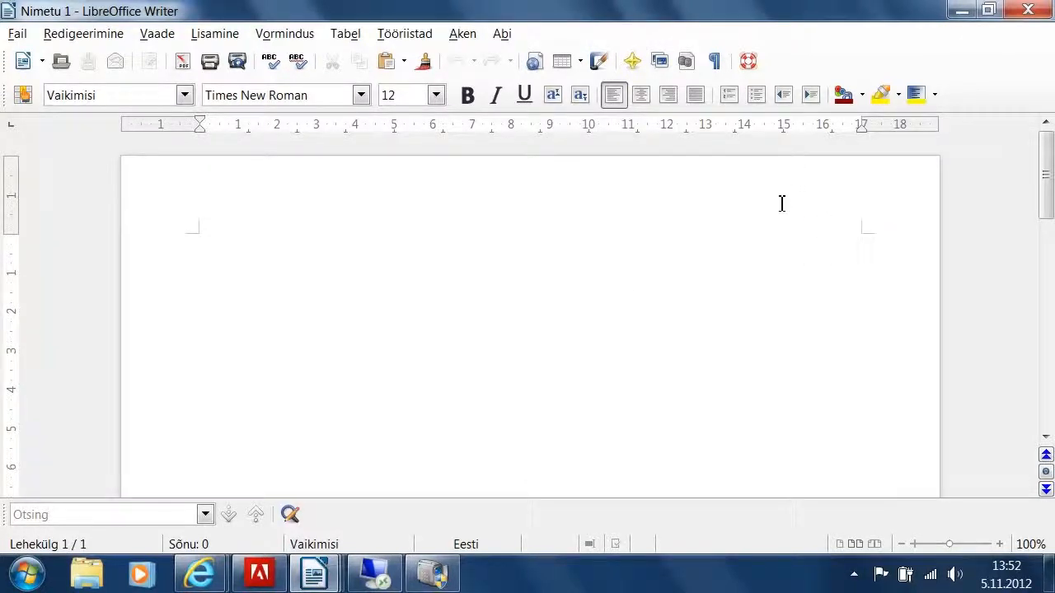
pyautogui.moveTo(784, 215)
pyautogui.click(846, 241)
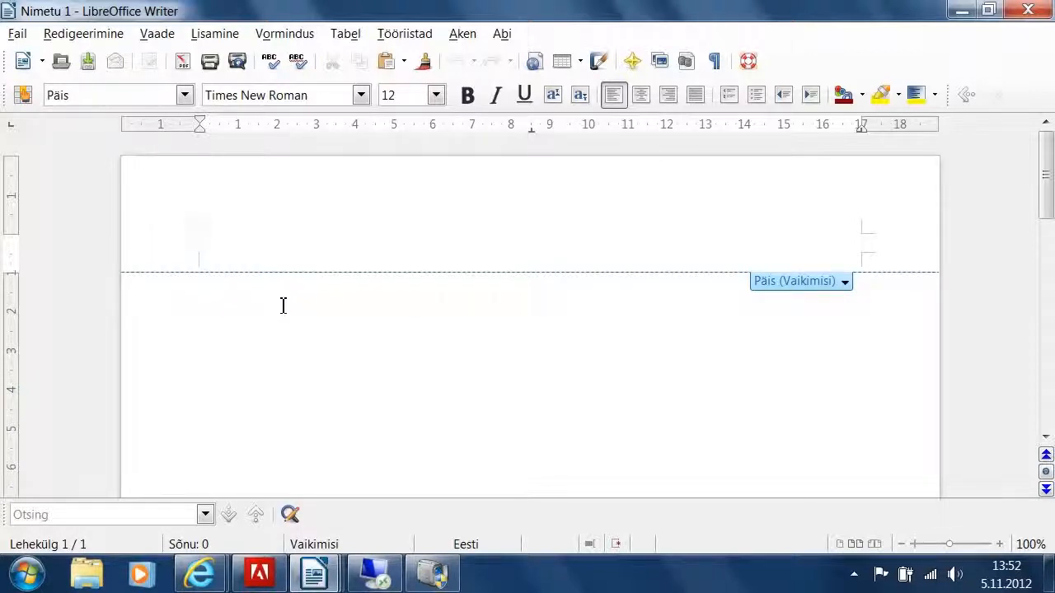
pyautogui.click(259, 341)
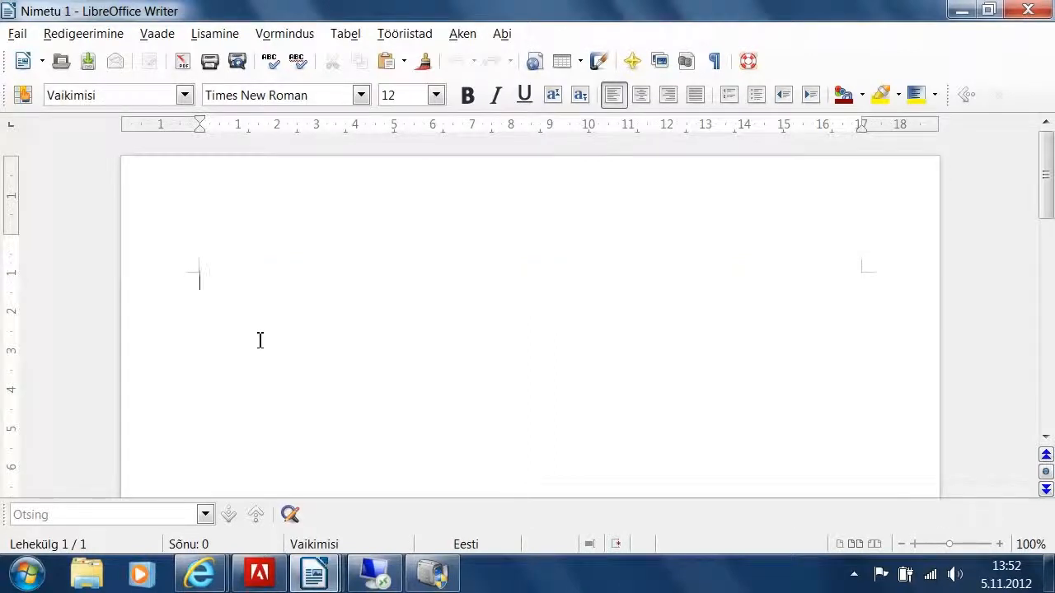
# Enter "Tiitel" in the page header and centre it
pyautogui.click(237, 241)
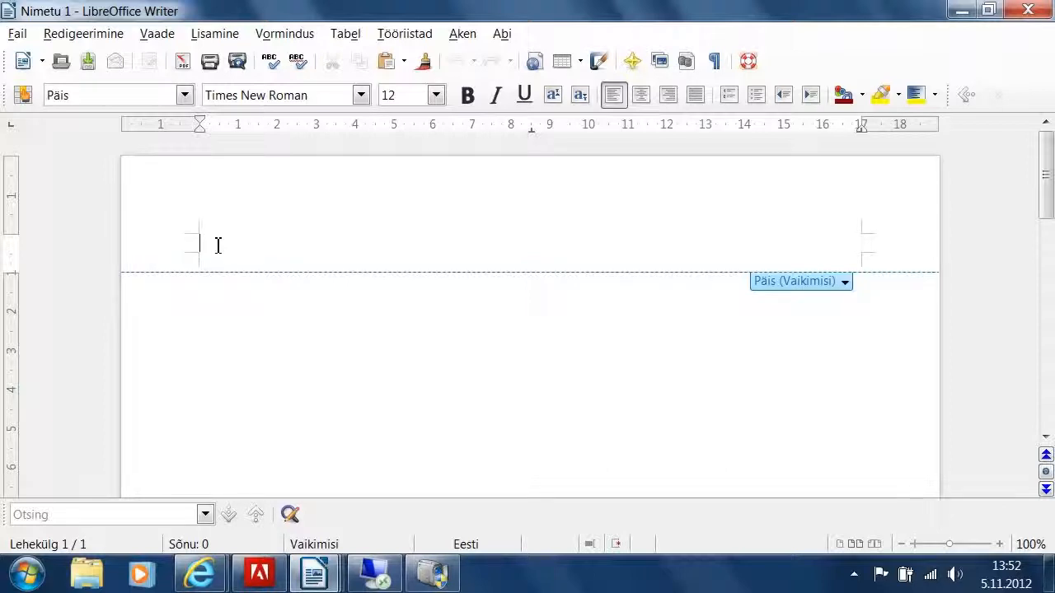
pyautogui.write('iitel')
pyautogui.click(640, 95)
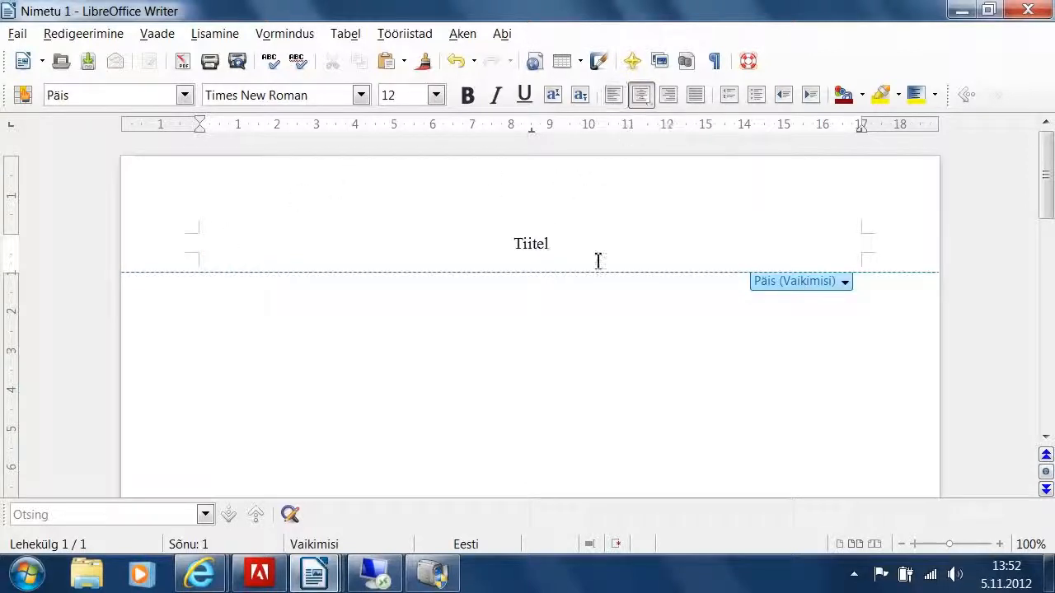
# Add a footer to the default page style (Vaikimisi) containing the centred text "Jalus"
pyautogui.scroll(-12, 532, 317)
pyautogui.scroll(-1, 532, 318)
pyautogui.click(478, 438)
pyautogui.scroll(-8, 479, 421)
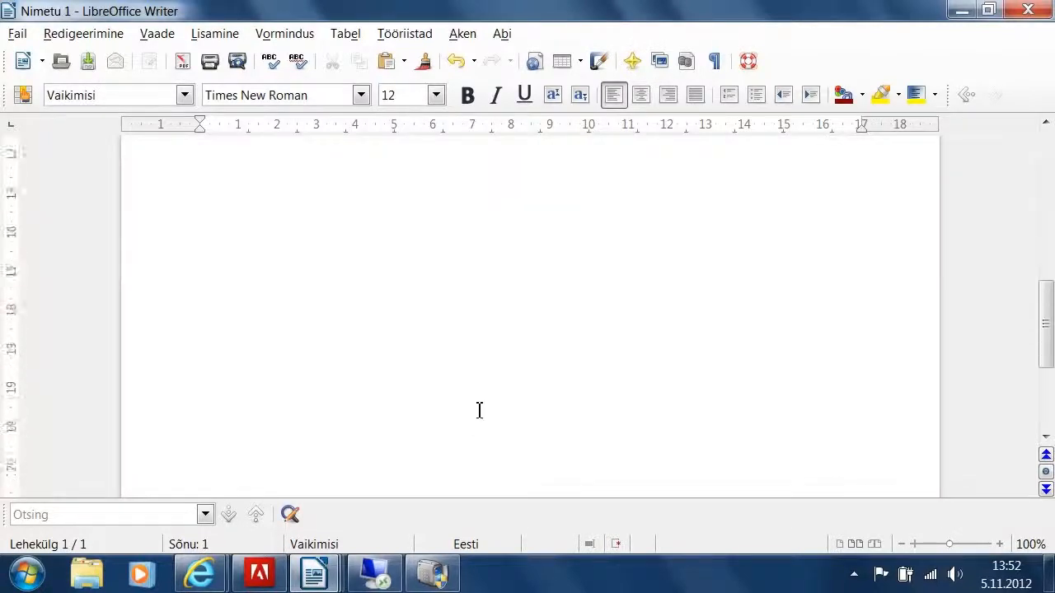
pyautogui.scroll(-3, 479, 410)
pyautogui.moveTo(750, 442)
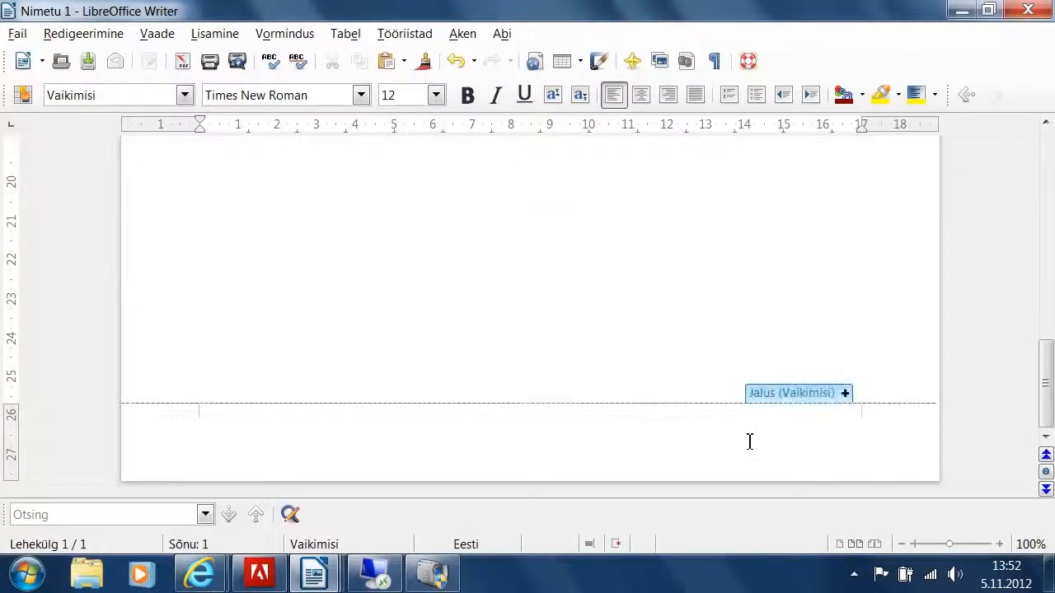
pyautogui.click(846, 394)
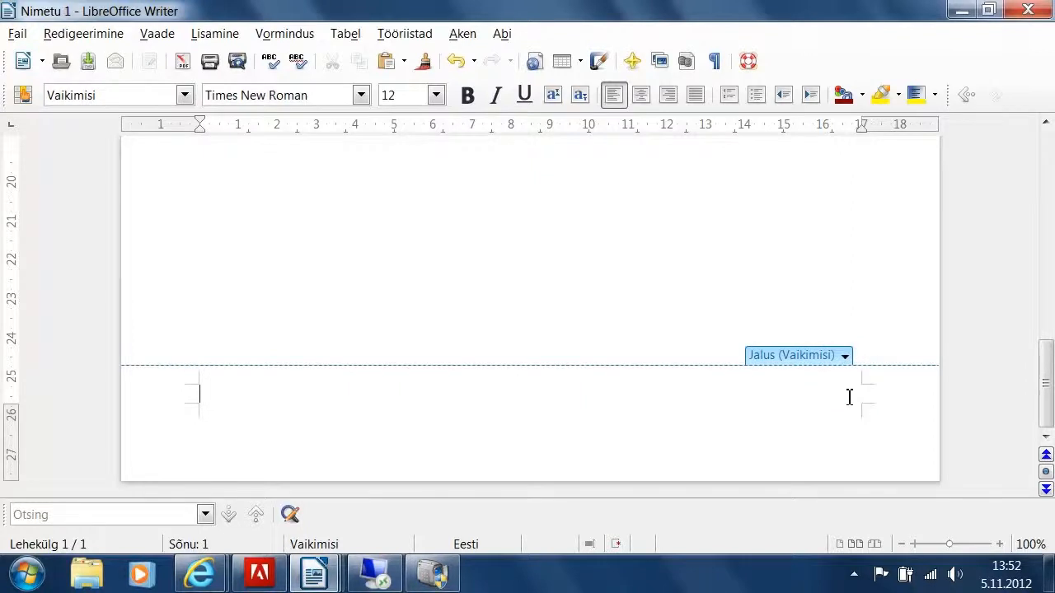
pyautogui.write('Jalus')
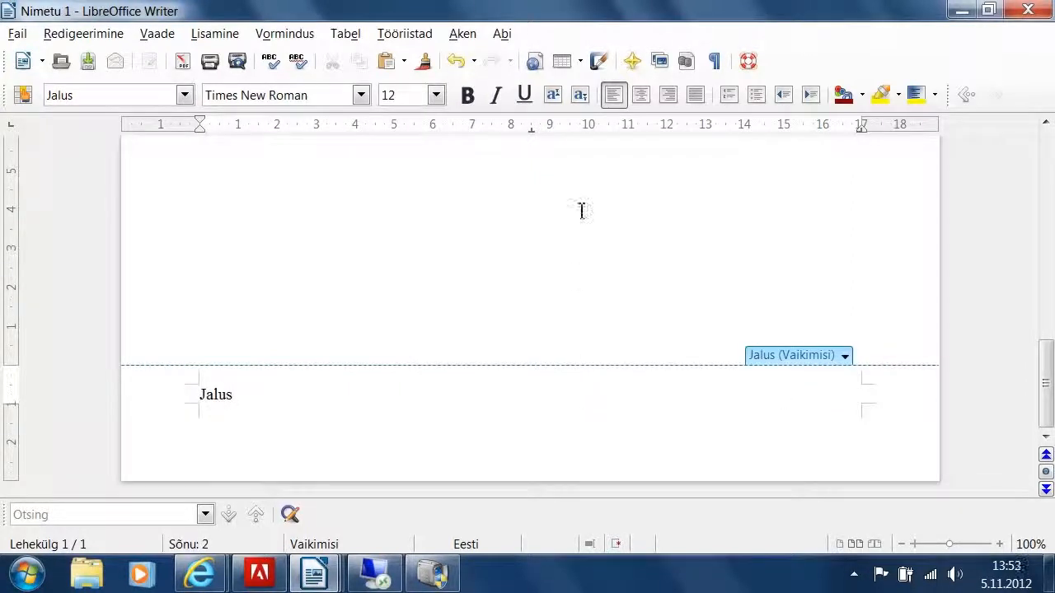
pyautogui.click(642, 96)
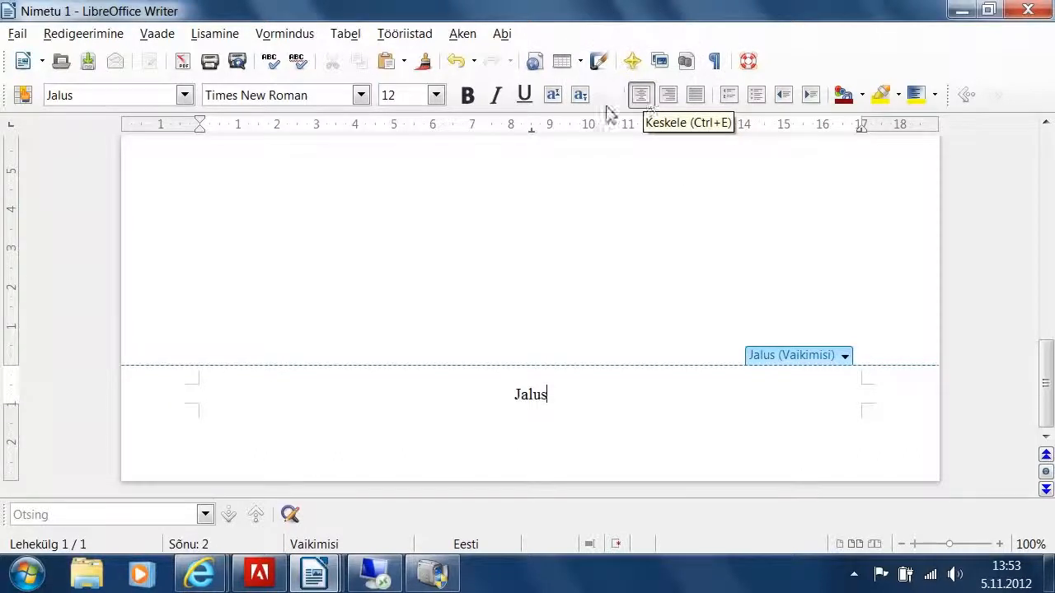
# Insert a page break in the body text and check the header and footer on the second page
pyautogui.scroll(10, 445, 239)
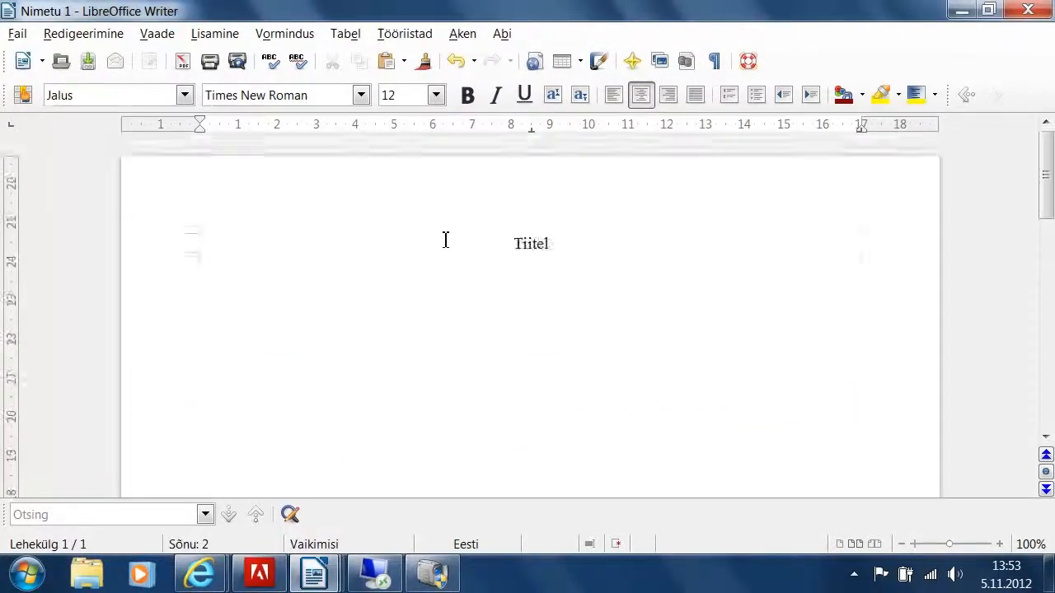
pyautogui.click(310, 364)
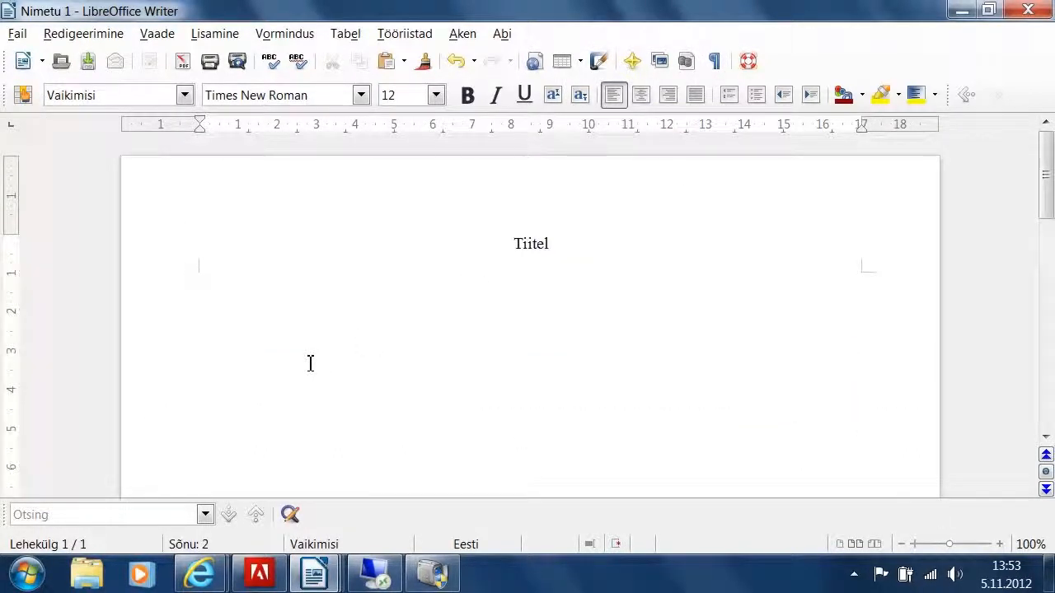
pyautogui.hotkey('ctrl', 'Return')
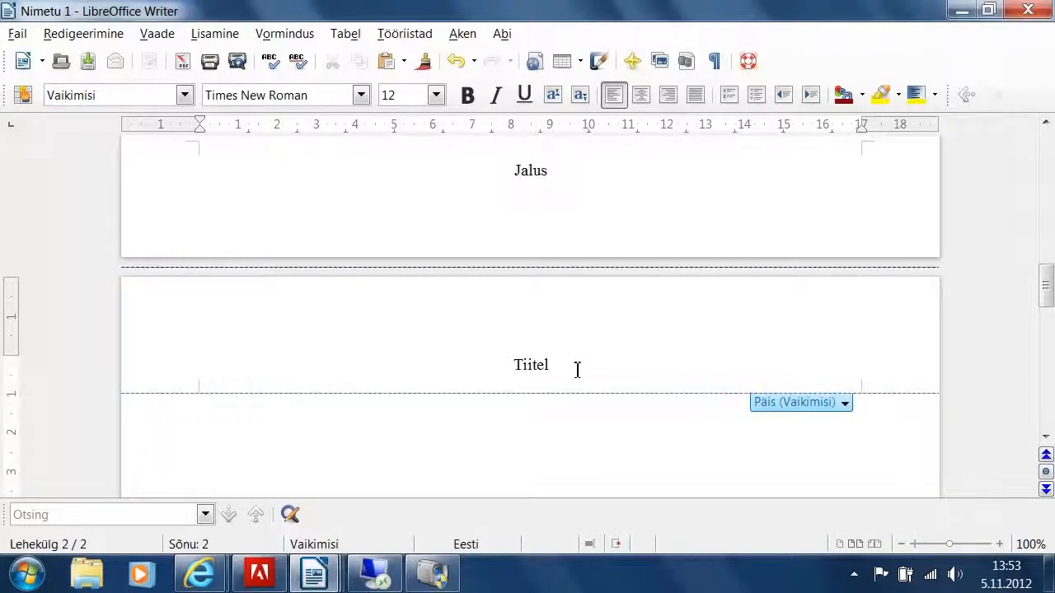
pyautogui.scroll(-4, 570, 384)
pyautogui.scroll(-20, 571, 386)
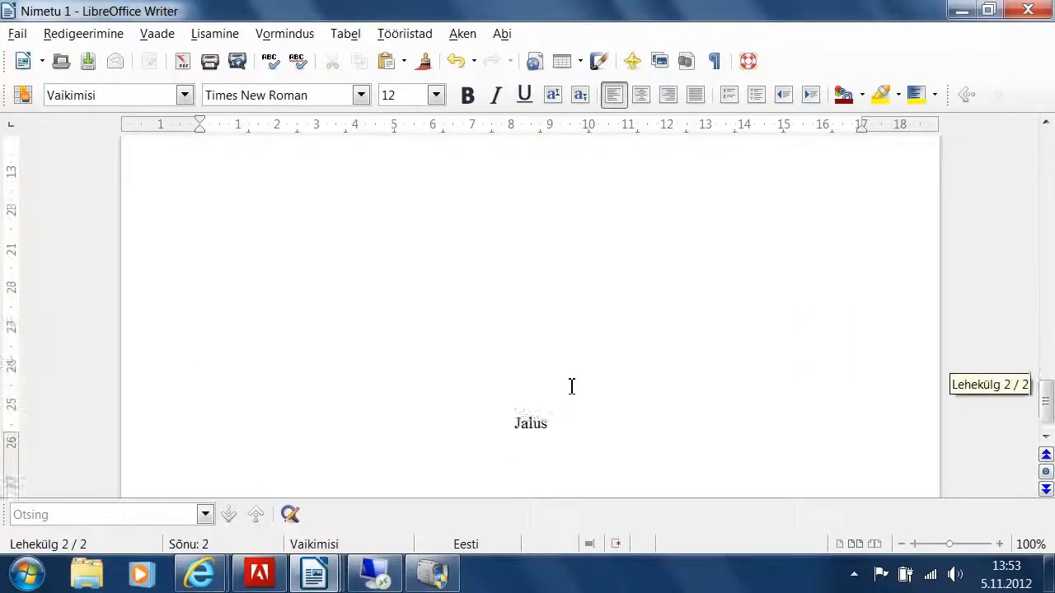
# Delete the text "Tiitel" from the header on the first page
pyautogui.scroll(20, 571, 386)
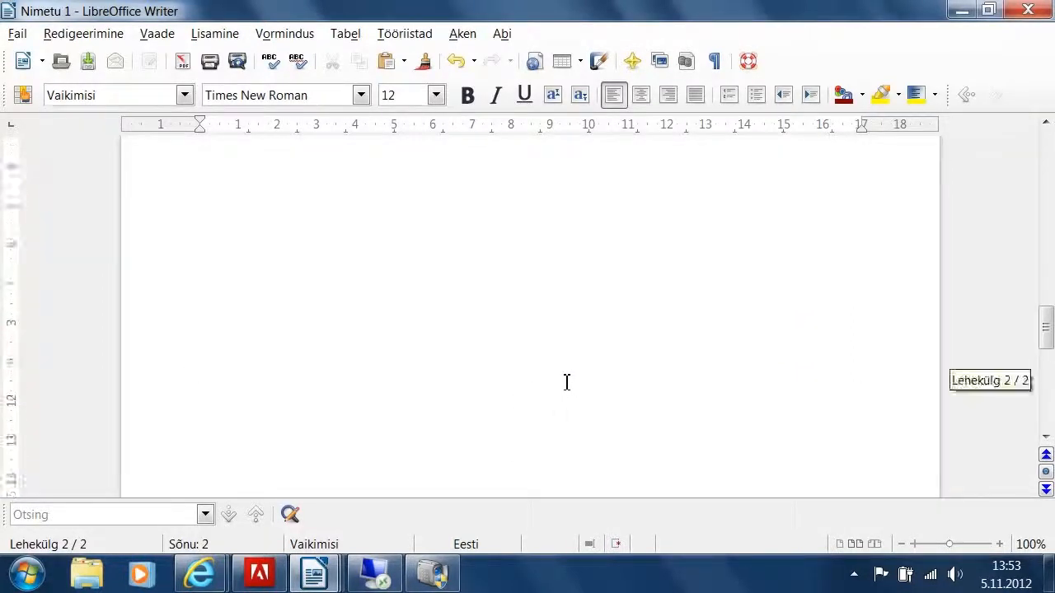
pyautogui.scroll(5, 566, 382)
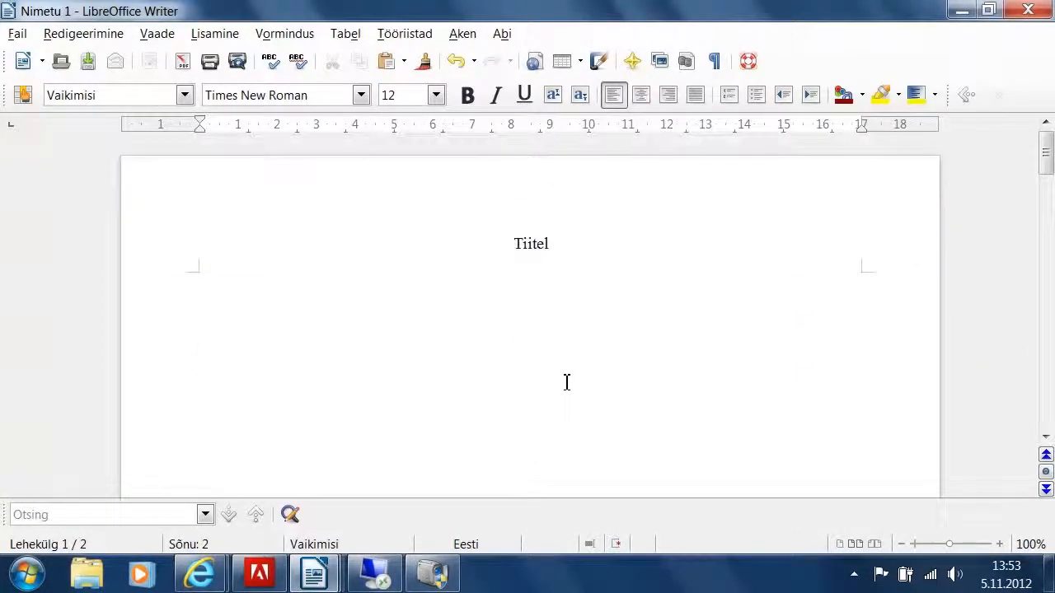
pyautogui.click(565, 243)
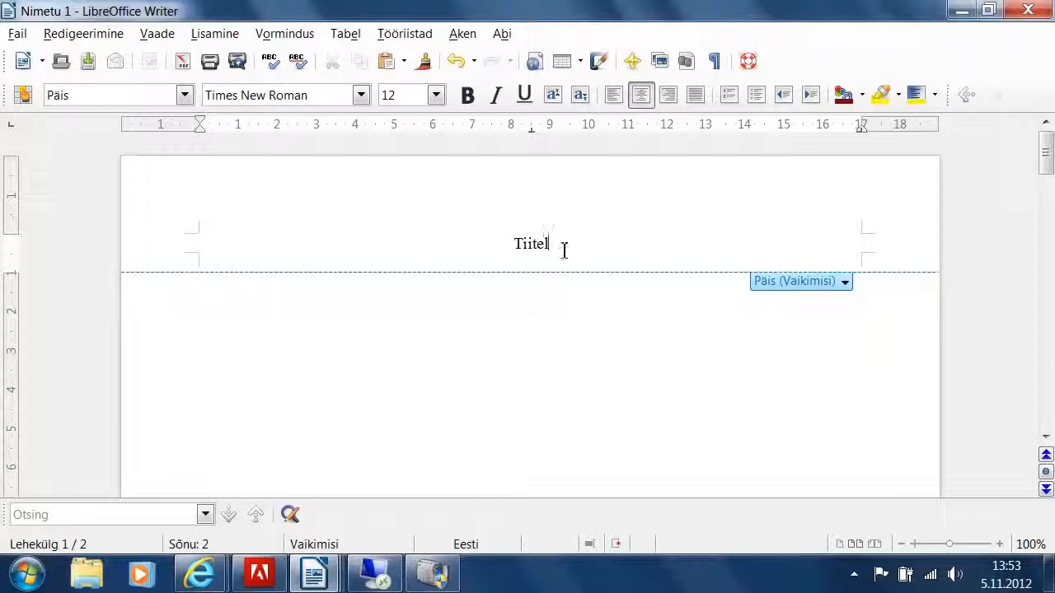
pyautogui.moveTo(554, 244); pyautogui.dragTo(492, 243)
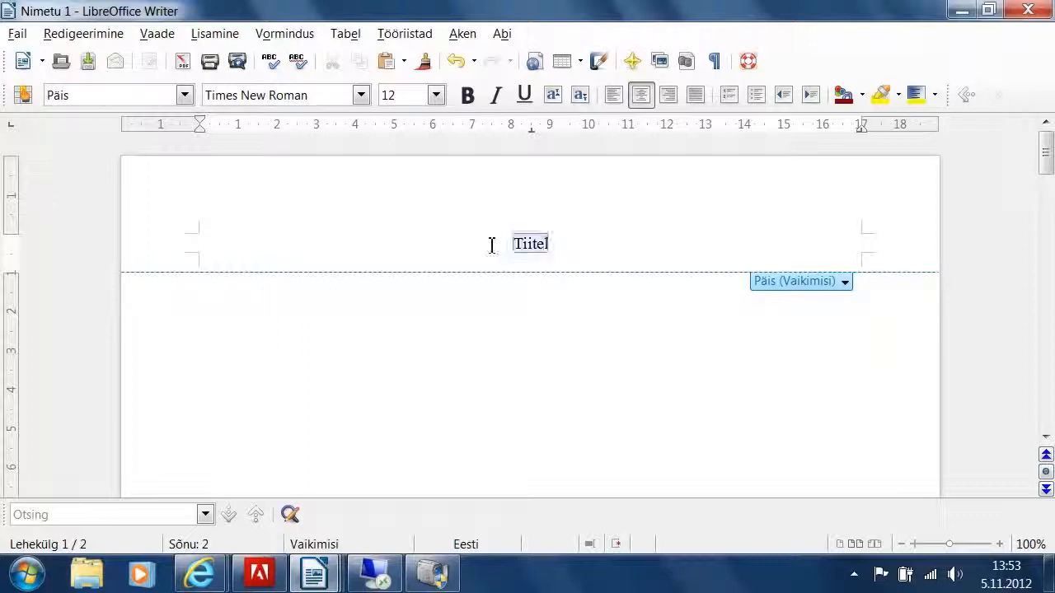
pyautogui.press('Delete')
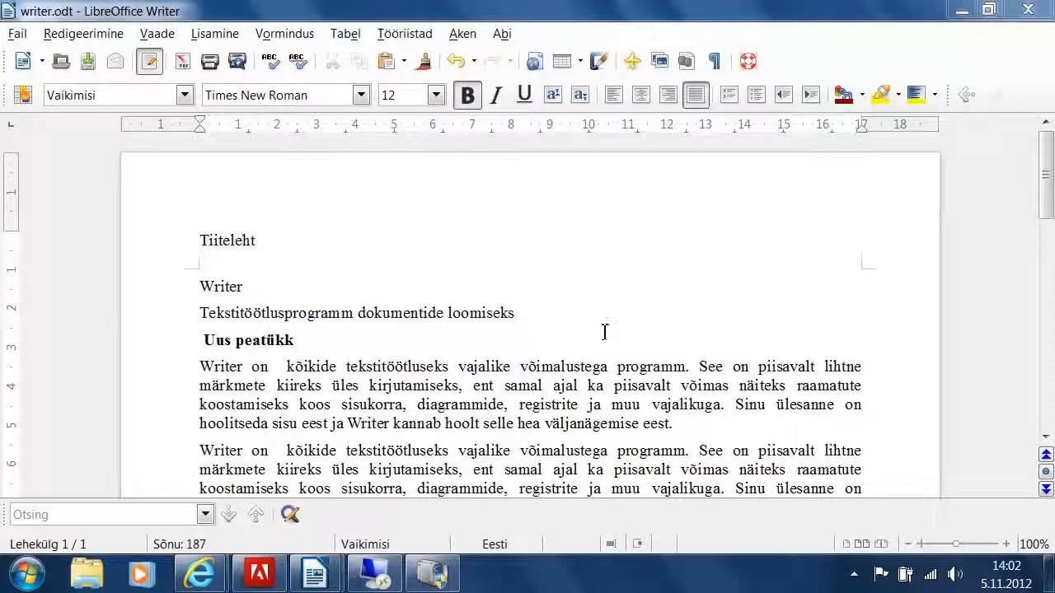
pyautogui.moveTo(815, 229)
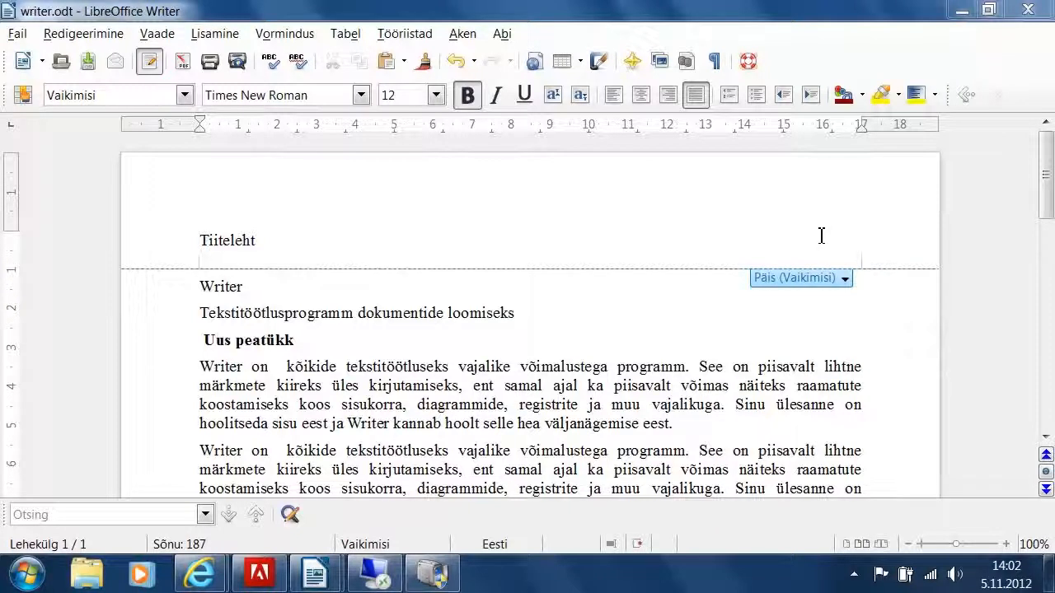
pyautogui.click(845, 280)
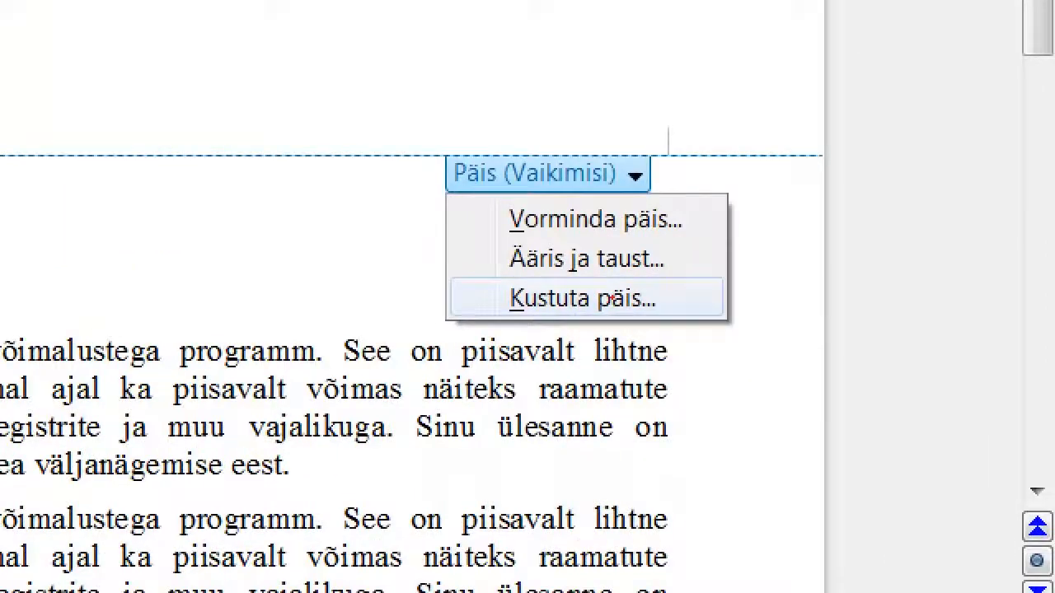
pyautogui.moveTo(449, 274); pyautogui.dragTo(693, 318)
pyautogui.press('Escape')
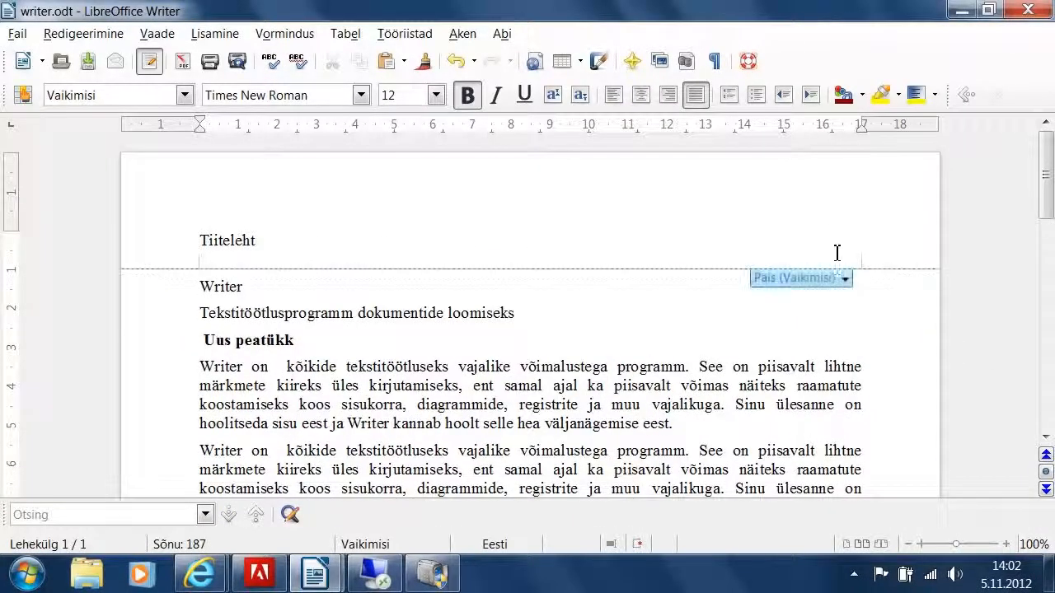
# Remove the whole "Tiiteleht" header from writer.odt, including its content
pyautogui.click(843, 279)
pyautogui.click(824, 339)
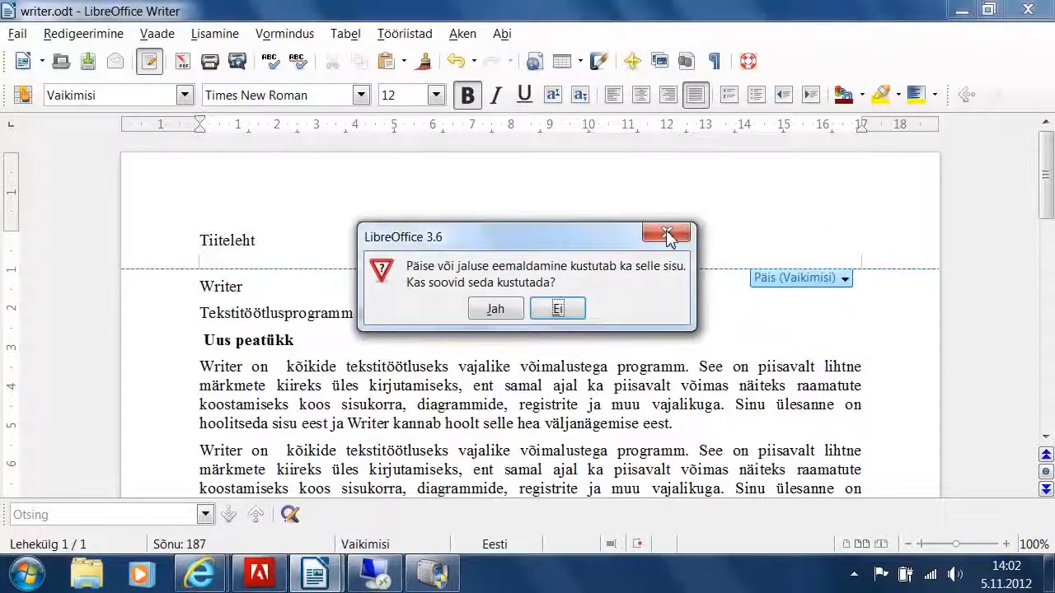
pyautogui.click(497, 310)
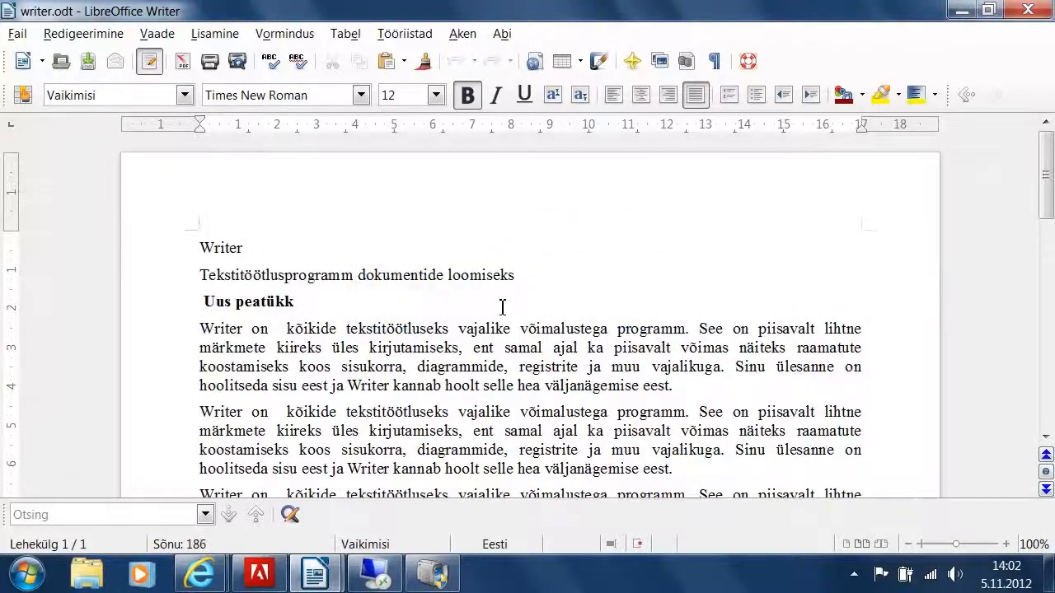